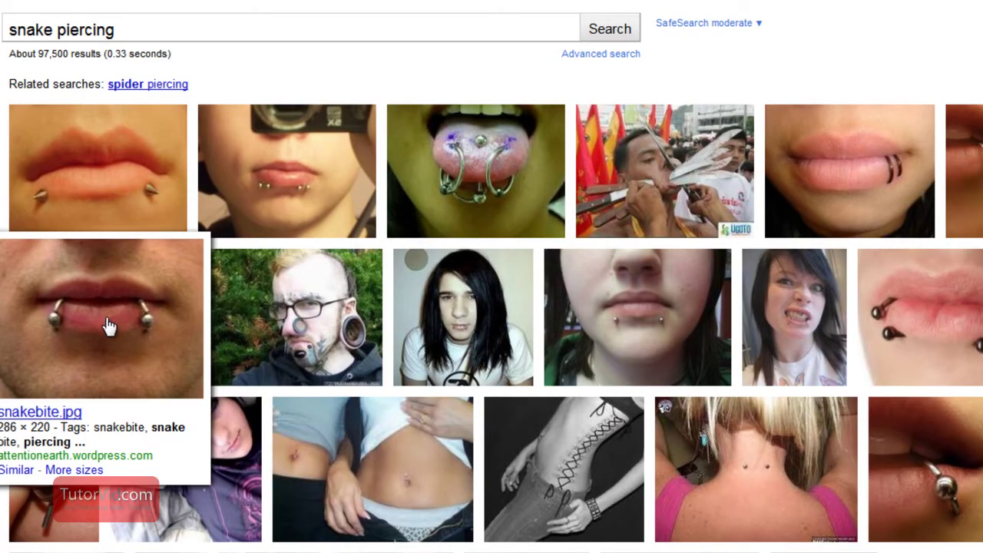
- Open the snakebite.jpg preview from the Google Images 'snake piercing' results
click(111, 327)
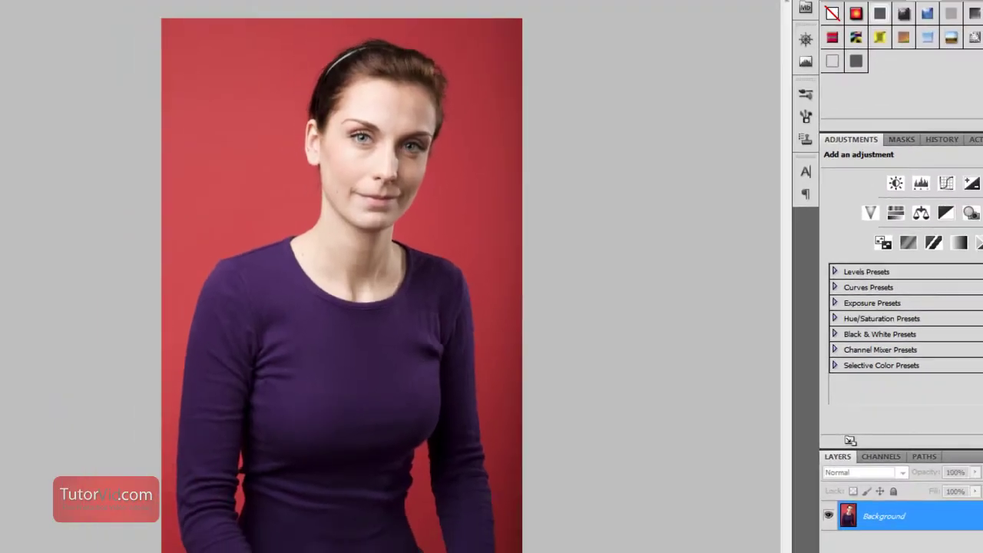
- Dock the krj12ii5.bmp lips photo as a tab beside the portrait and bring it to the front
drag(615, 44, 605, 44)
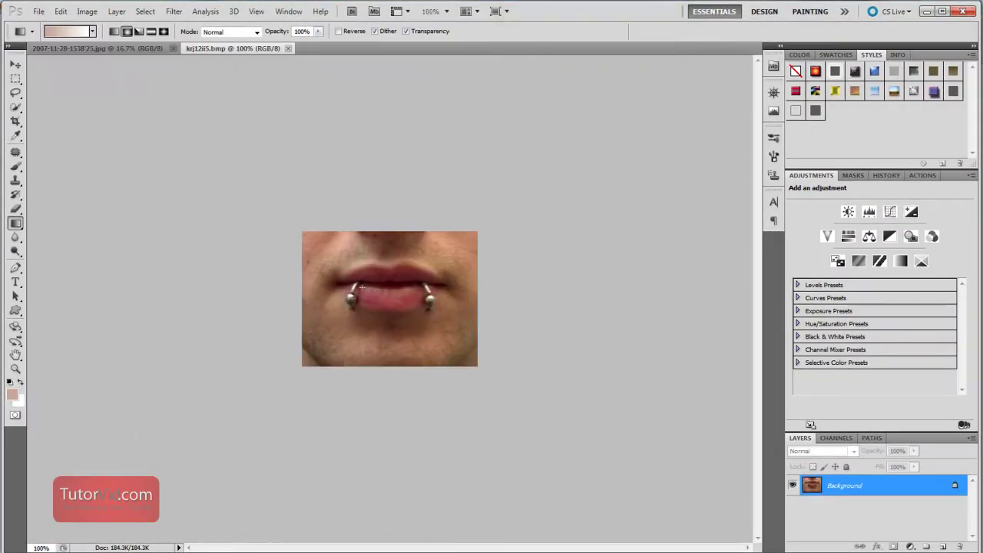
click(129, 49)
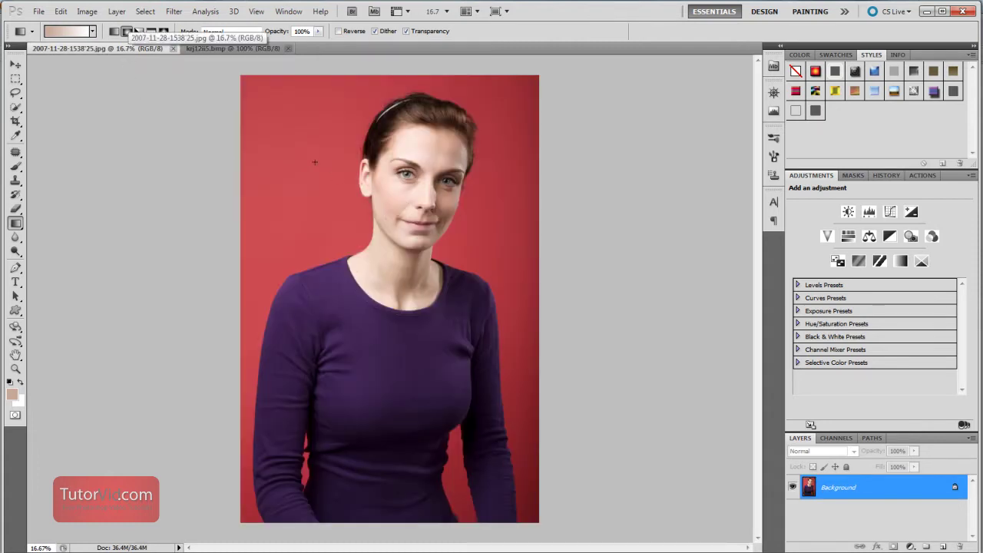
click(259, 49)
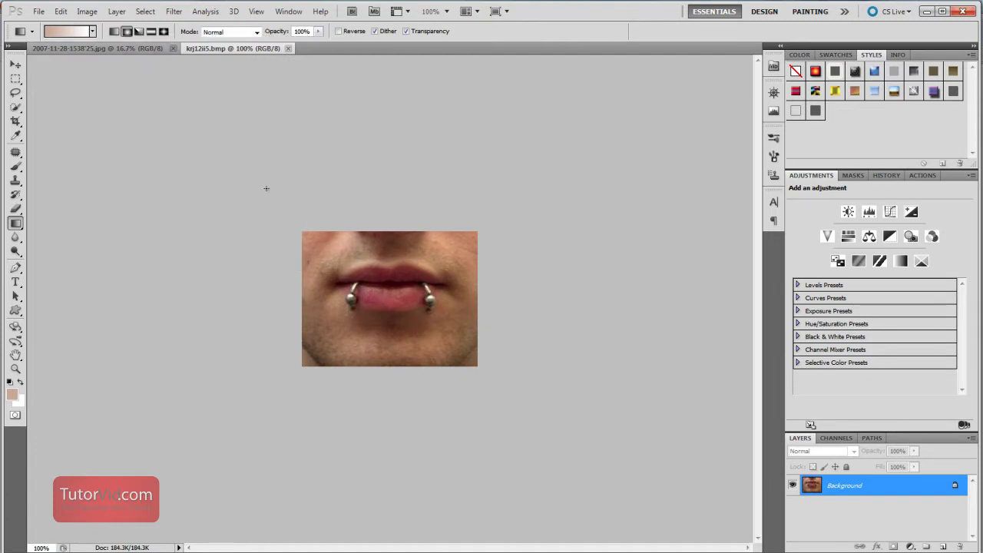
- Select around the pierced mouth in the lips photo with the plain Lasso tool
key(l)
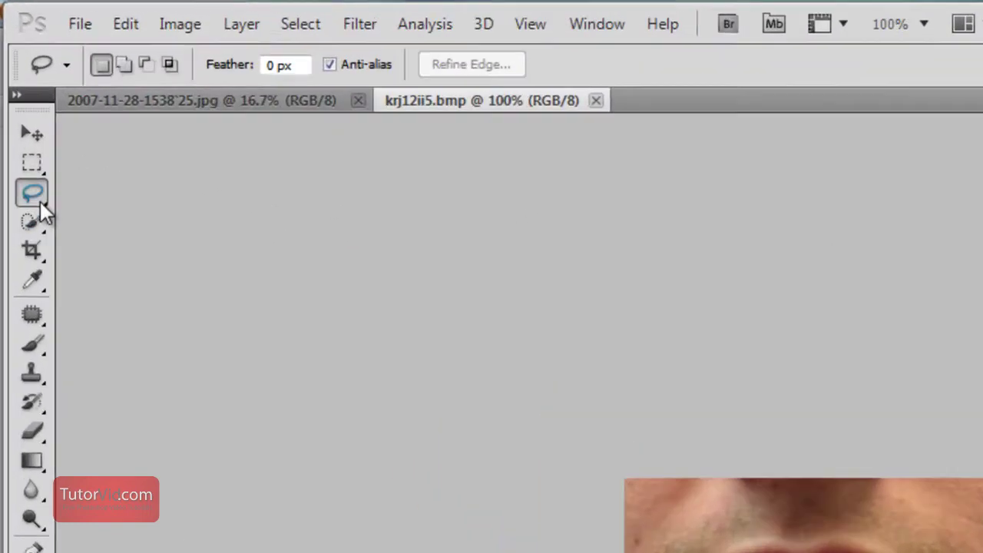
right_click(15, 93)
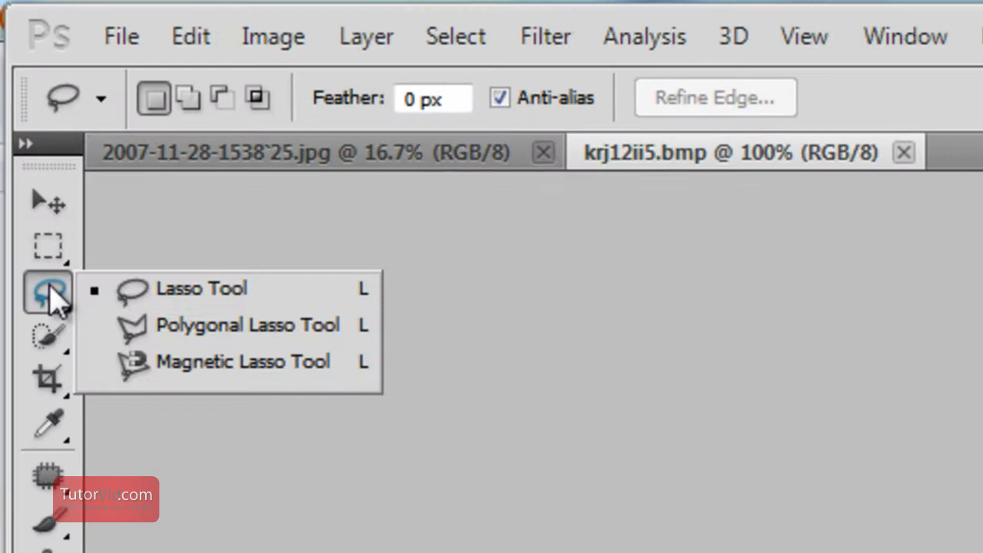
click(196, 300)
drag(334, 154, 396, 376)
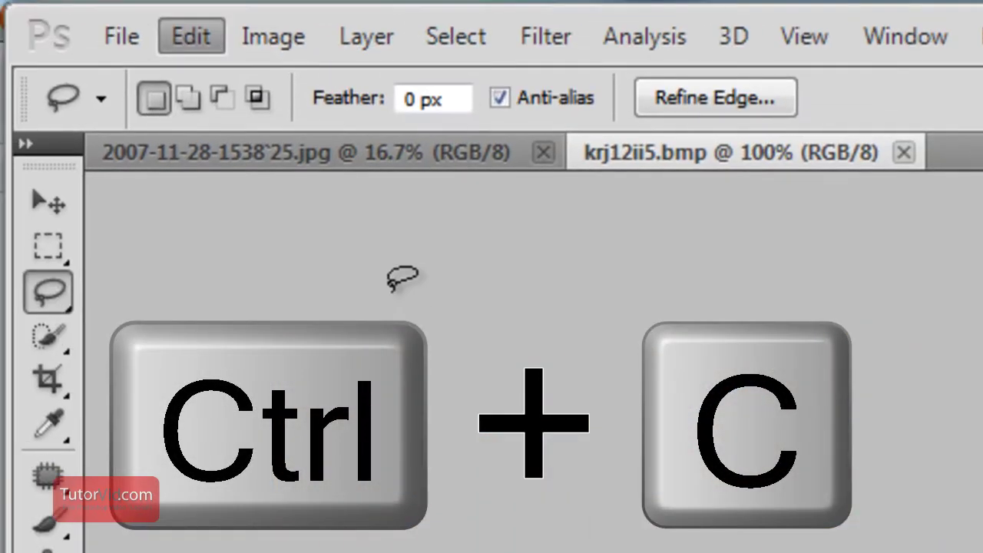
- Copy the selected mouth and switch to the woman's portrait
click(201, 39)
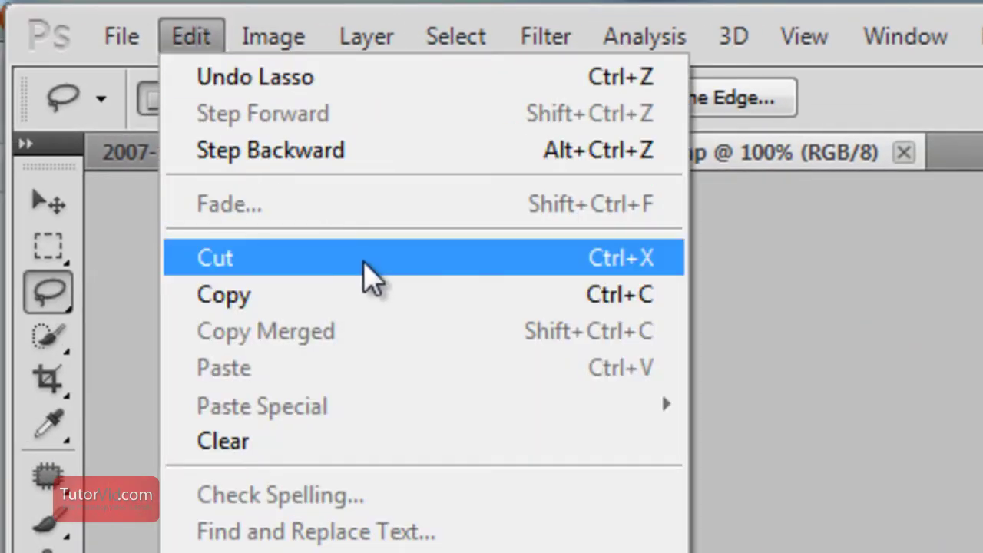
click(383, 295)
click(308, 150)
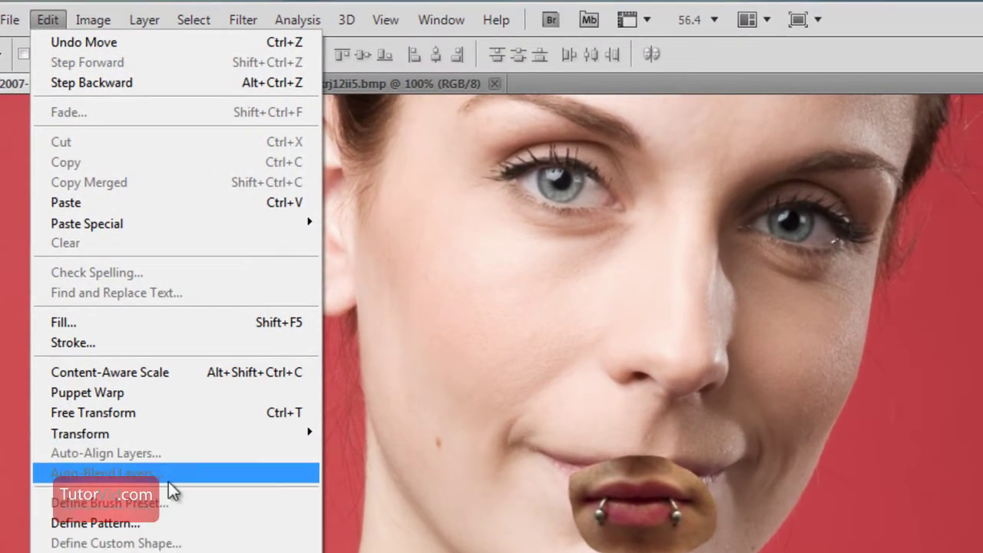
- Free-transform the pasted mouth to about 200%, move it over her lips and rotate slightly
click(204, 418)
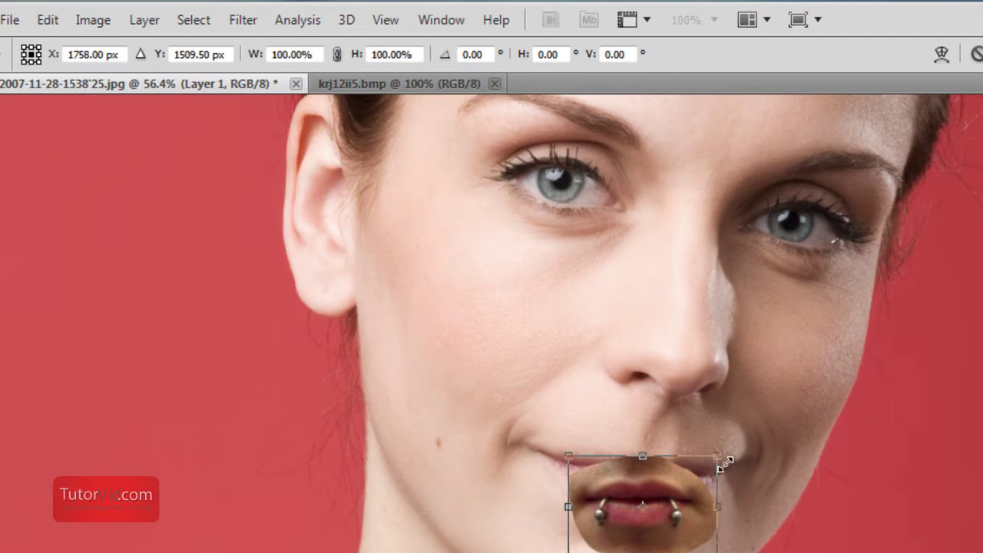
drag(720, 459, 790, 422)
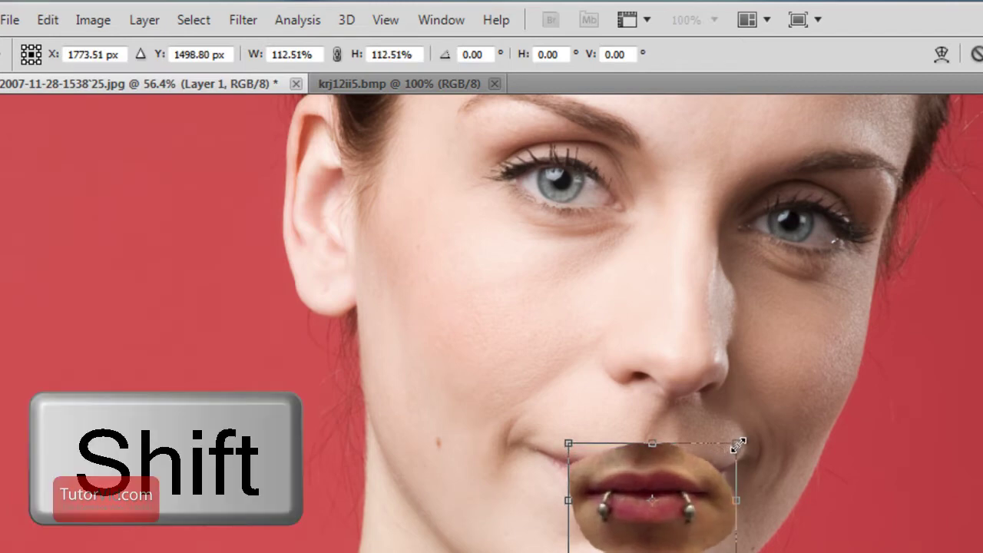
drag(790, 421, 874, 350)
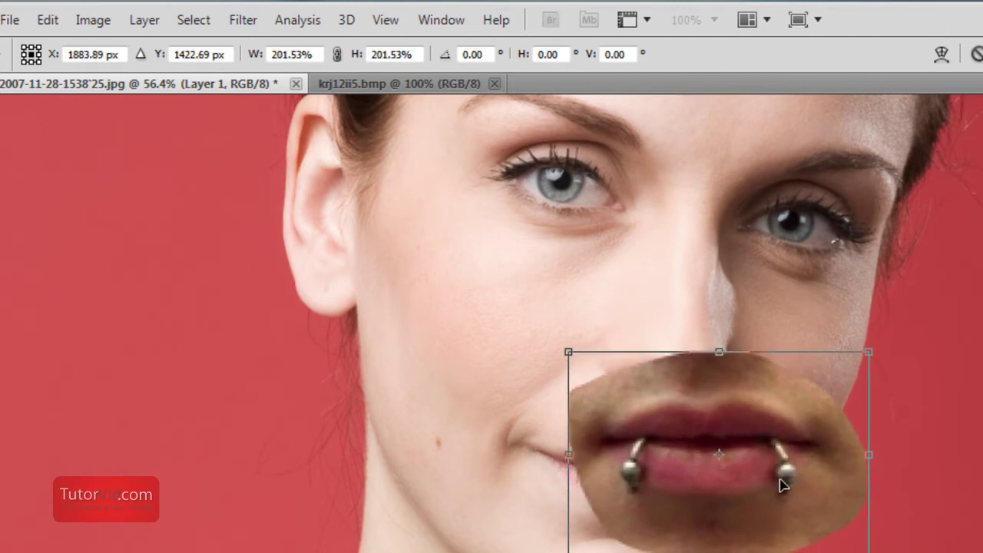
drag(779, 479, 697, 551)
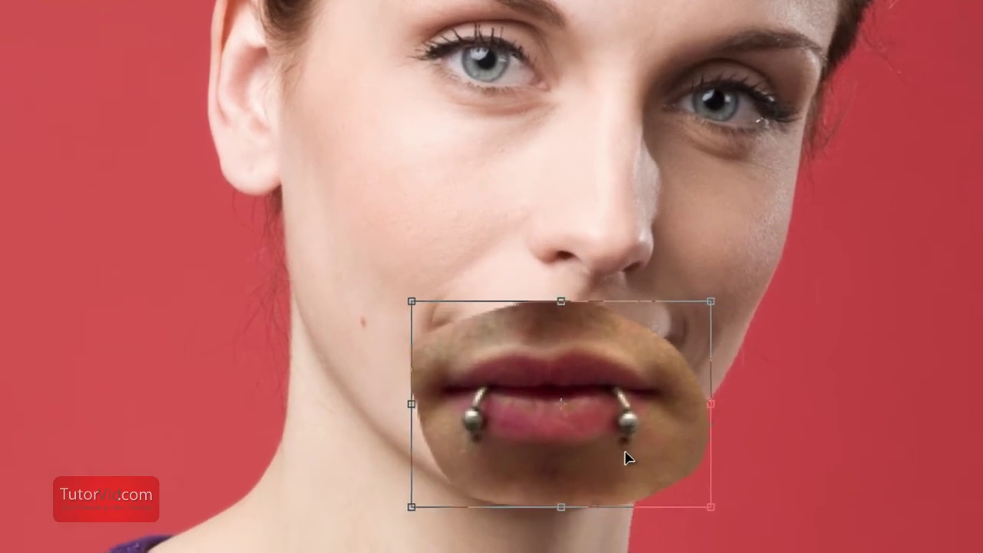
drag(625, 456, 640, 428)
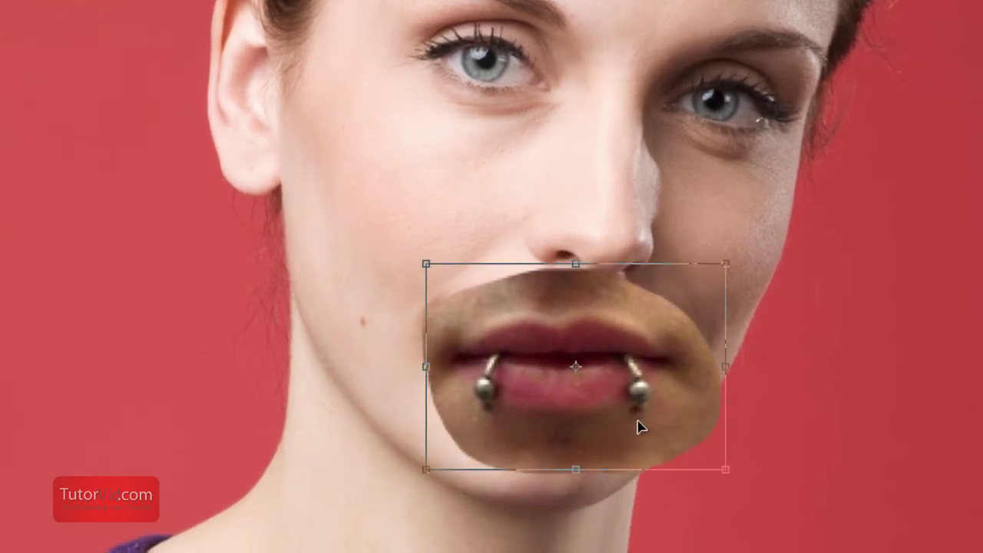
drag(753, 501, 732, 520)
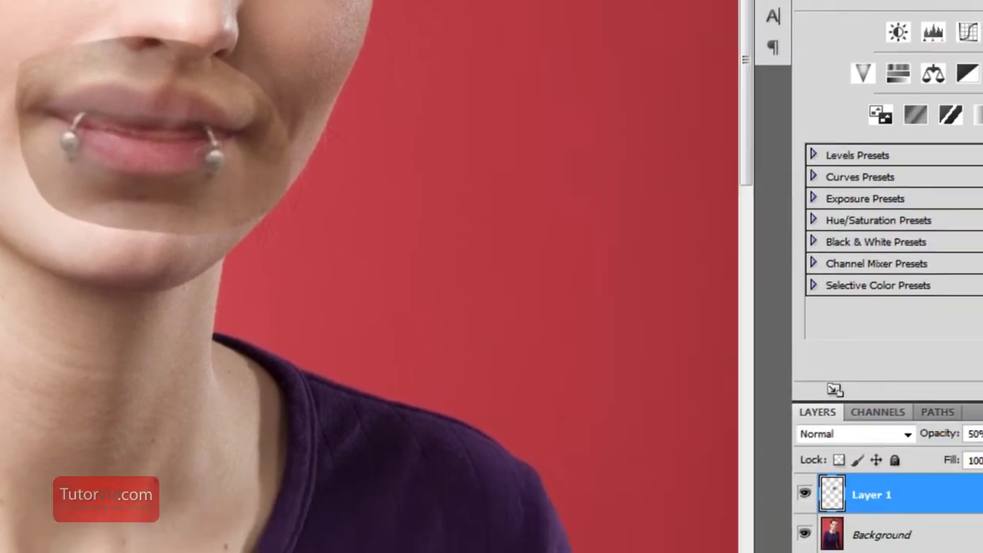
- Set Layer 1 opacity back to 100%, add a layer mask, and select the Brush tool
click(866, 382)
drag(865, 408, 947, 411)
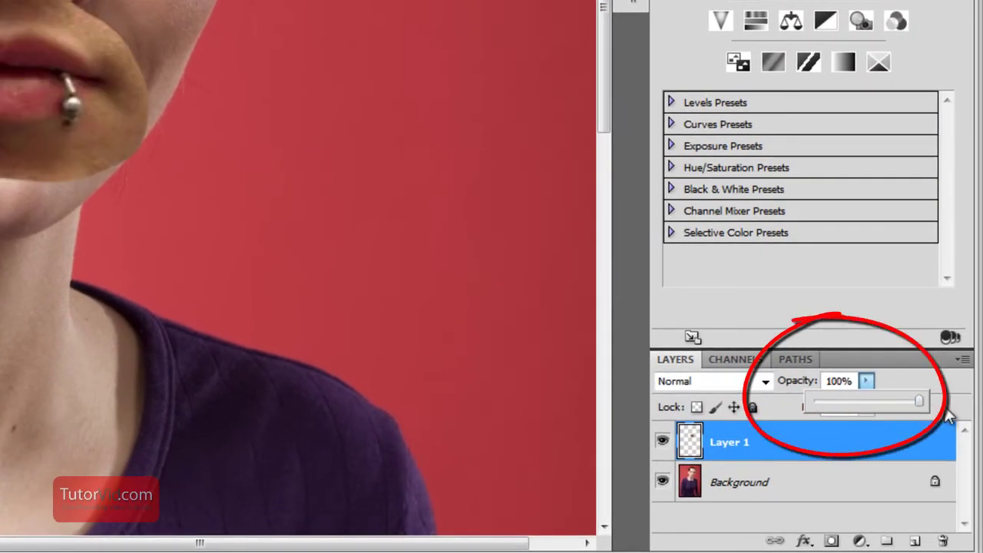
click(913, 383)
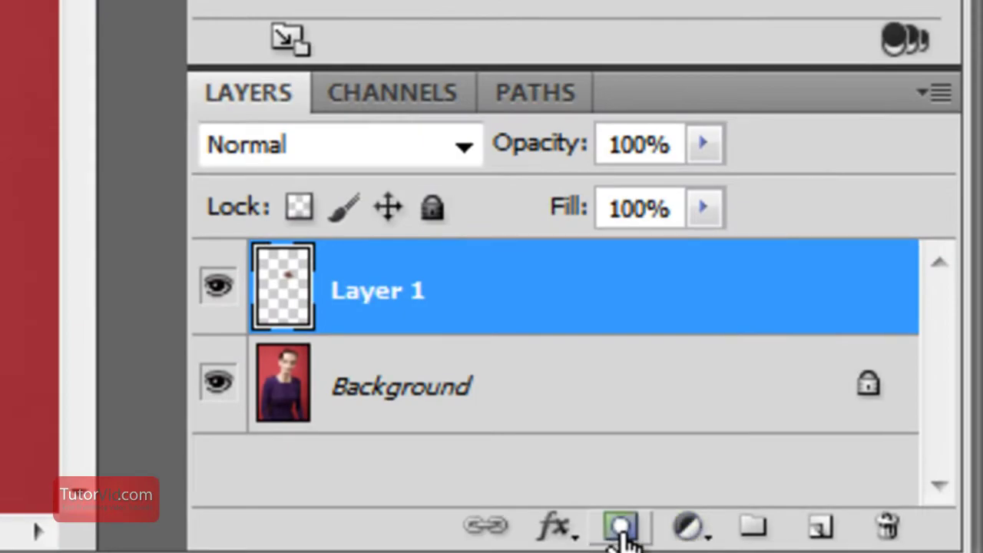
click(619, 528)
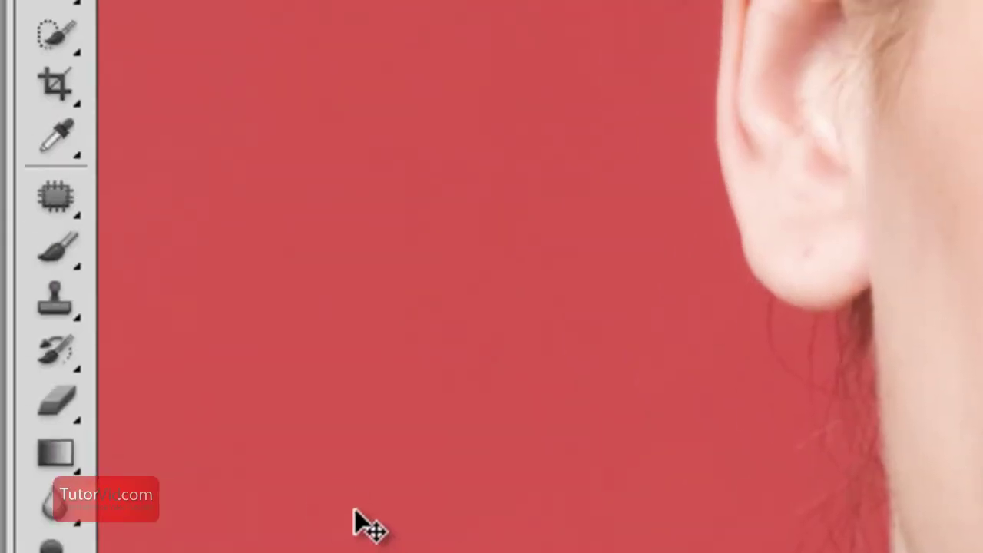
key(b)
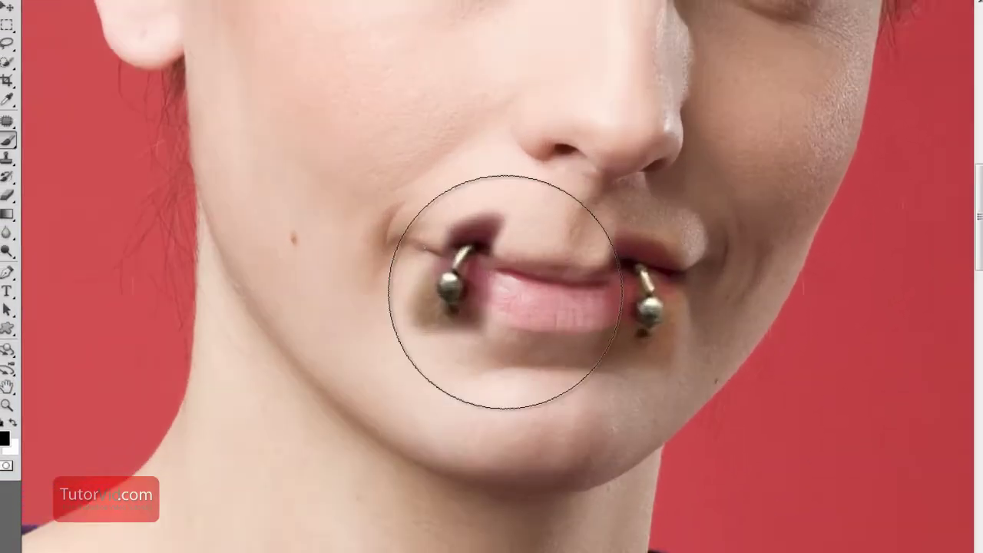
scroll(516, 292, up, 5)
- Paint black on Layer 1's mask with a small brush to hide the dark patches around both rings
key(bracketleft)
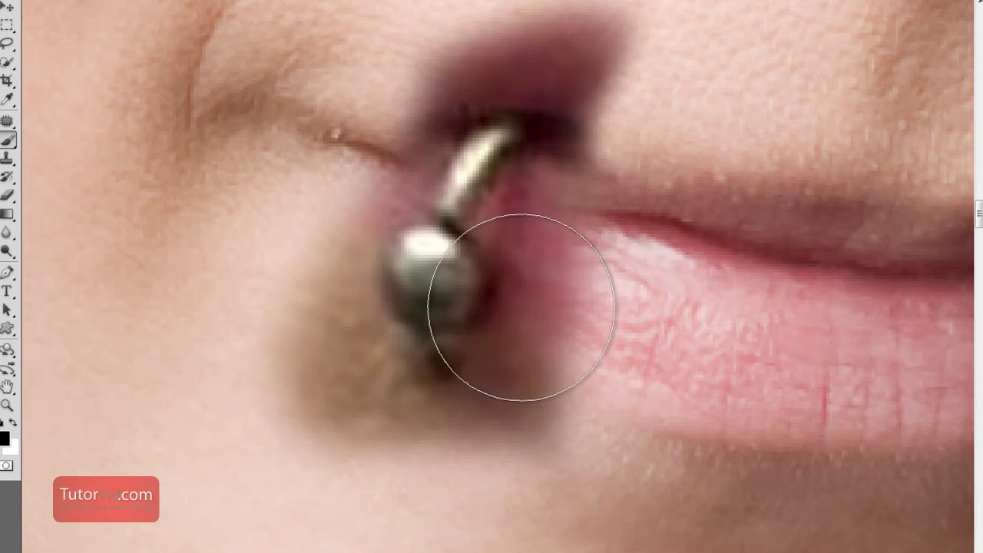
key(bracketleft)
key(bracketleft)
key(bracketleft)
mouse_move(520, 161)
mouse_down()
mouse_move(496, 192)
mouse_move(558, 182)
mouse_move(509, 199)
mouse_move(528, 236)
mouse_move(514, 213)
mouse_up()
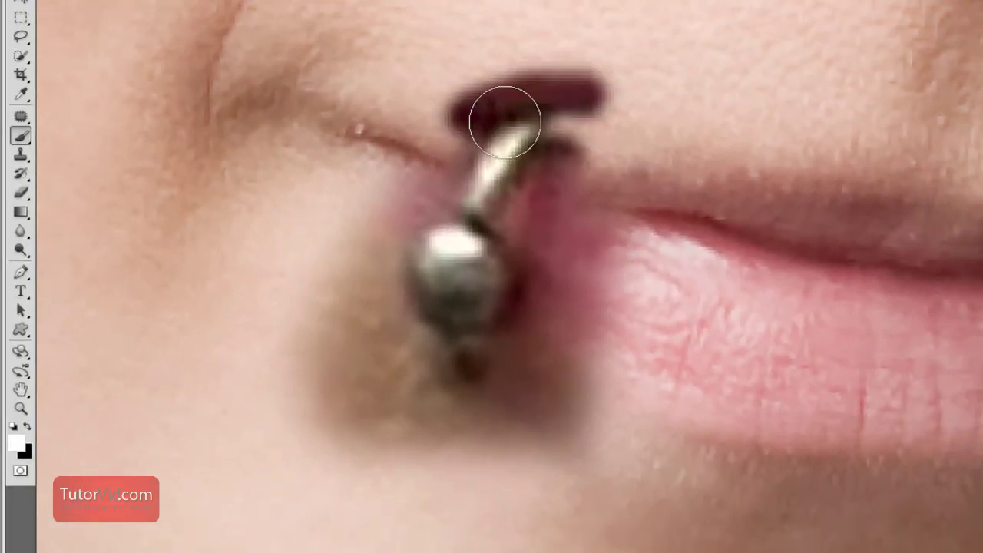
key(ctrl+alt+z)
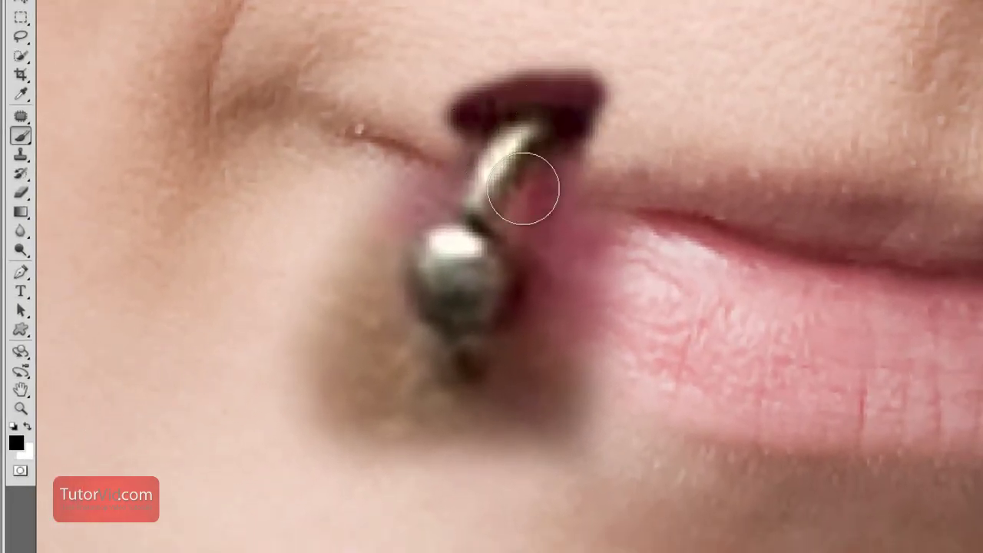
mouse_move(521, 187)
mouse_down()
mouse_move(534, 160)
mouse_move(595, 121)
mouse_move(461, 106)
mouse_move(507, 88)
mouse_move(518, 193)
mouse_move(505, 219)
mouse_move(561, 319)
mouse_up()
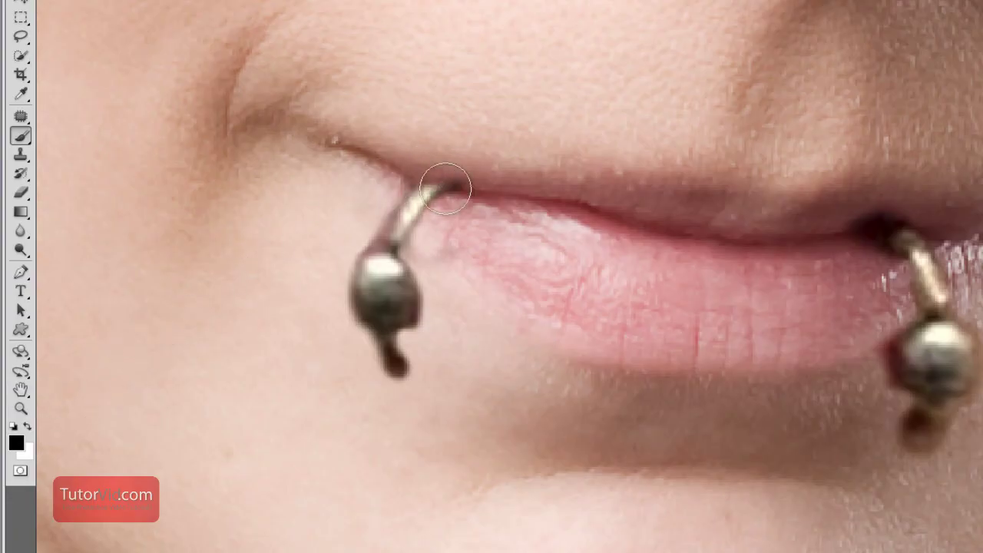
key(x)
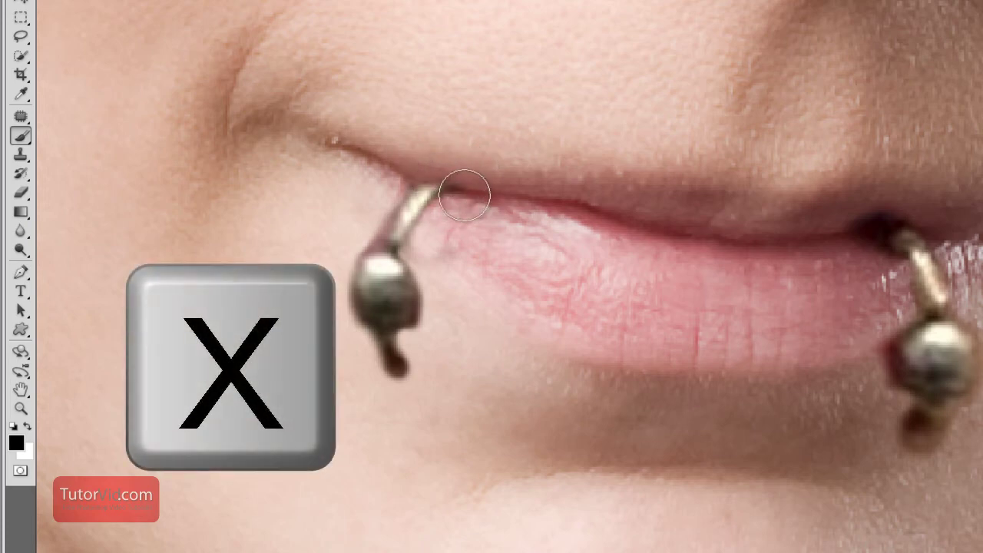
key(x)
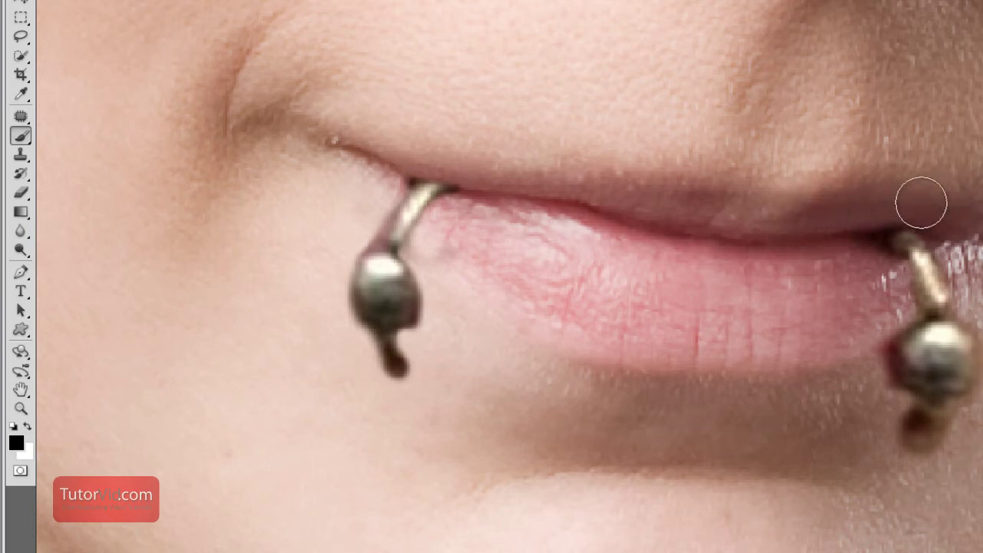
key(ctrl+z)
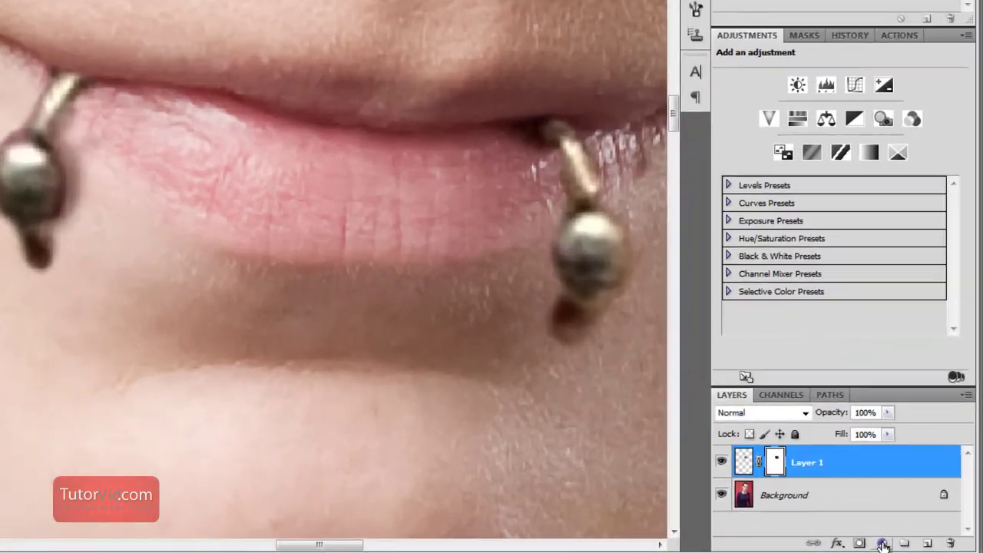
- Add a Curves adjustment clipped to Layer 1 and lift its midpoint to brighten the rings
click(909, 546)
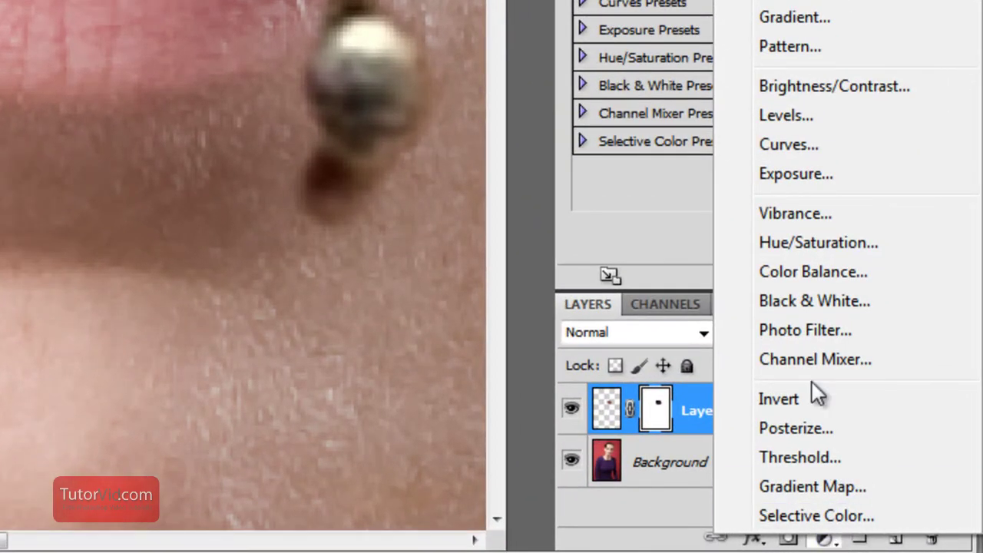
click(813, 149)
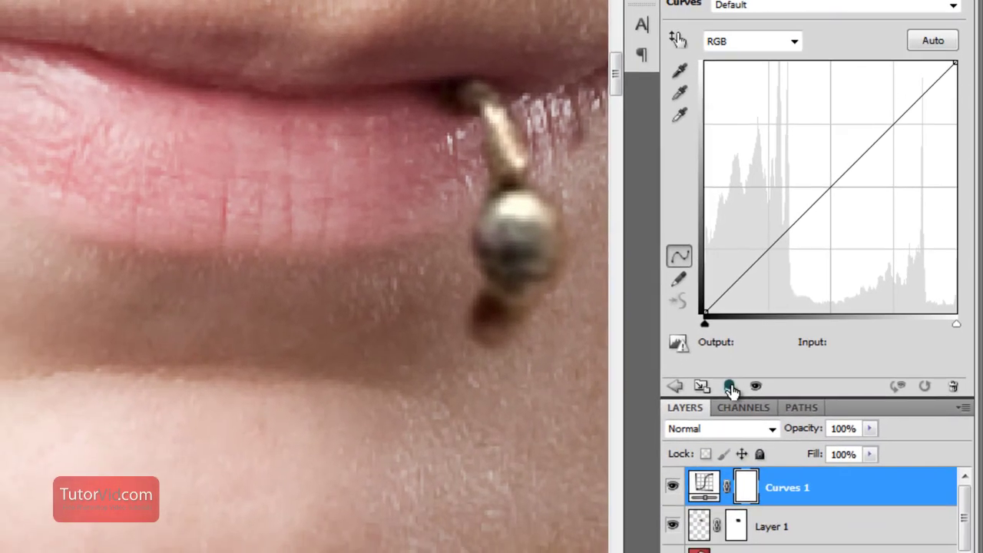
click(730, 388)
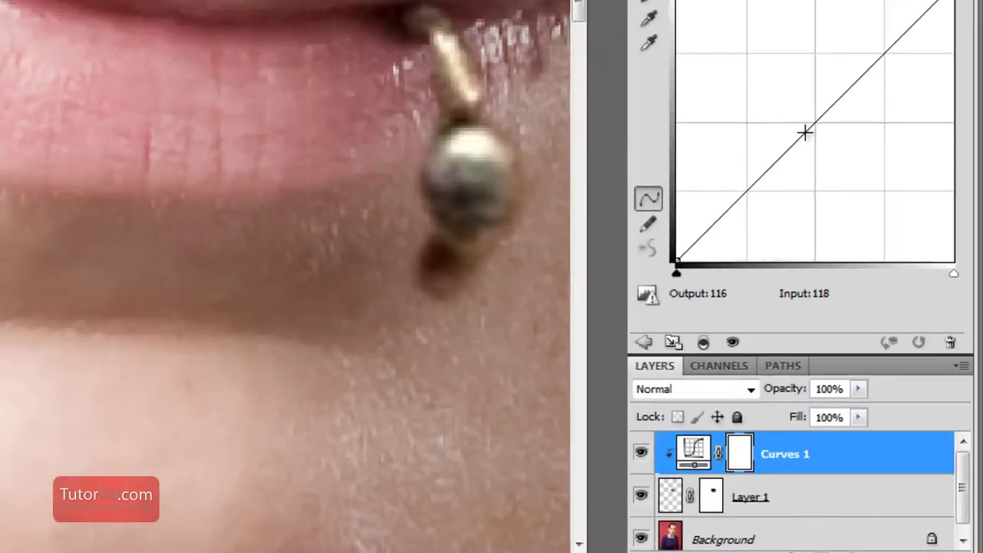
mouse_move(857, 259)
mouse_down()
mouse_move(861, 228)
mouse_move(851, 224)
mouse_move(867, 244)
mouse_move(846, 223)
mouse_move(859, 246)
mouse_move(844, 248)
mouse_up()
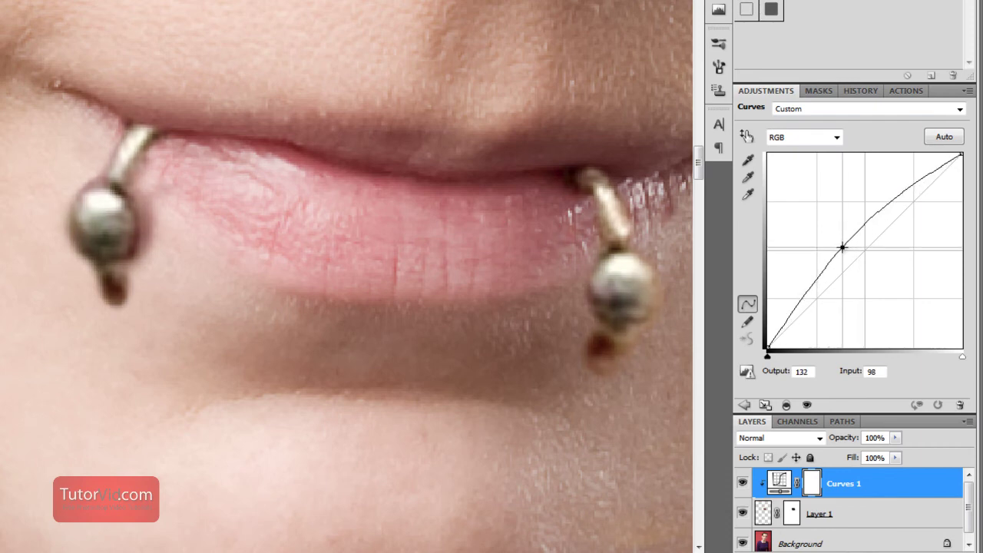
scroll(499, 357, down, 1)
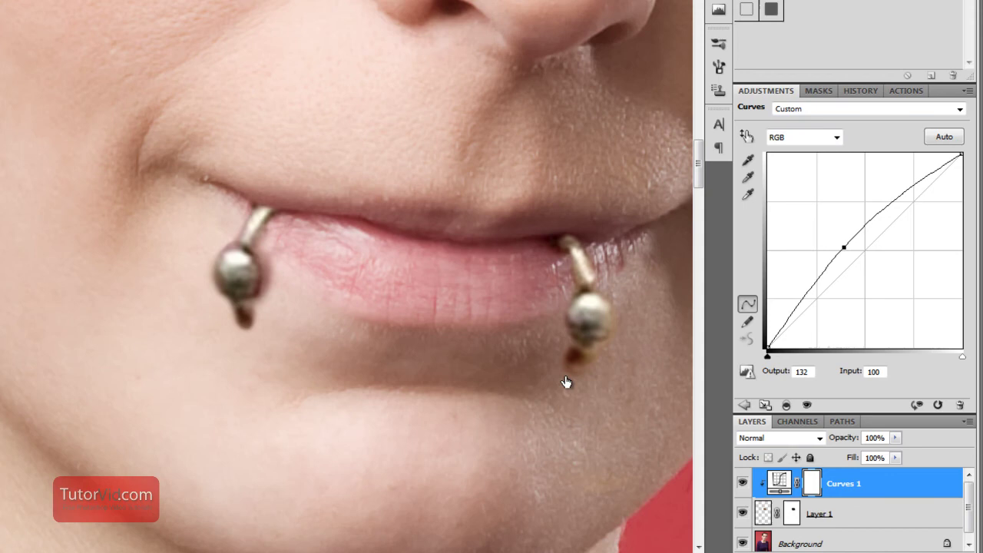
drag(567, 382, 467, 371)
- Nudge the Layer 1 piercings into place on her lower lip and zoom out to 25%
key(alt+bracketleft)
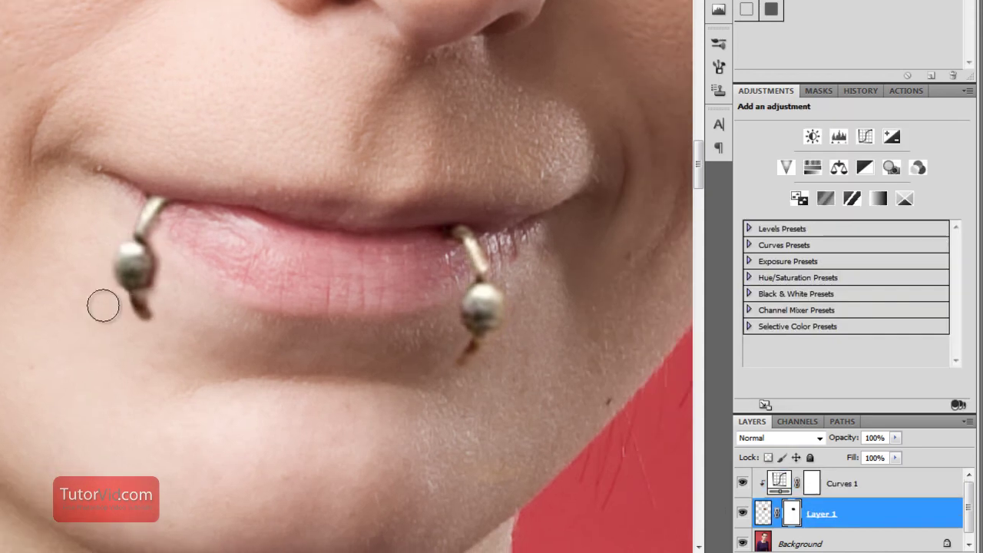
key(alt+bracketleft)
key(ctrl+0)
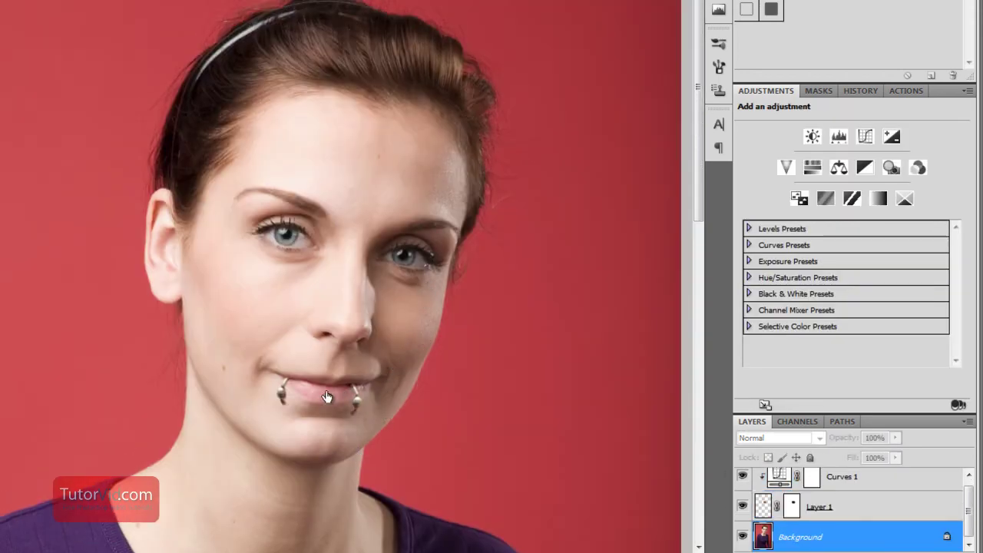
drag(970, 514, 972, 497)
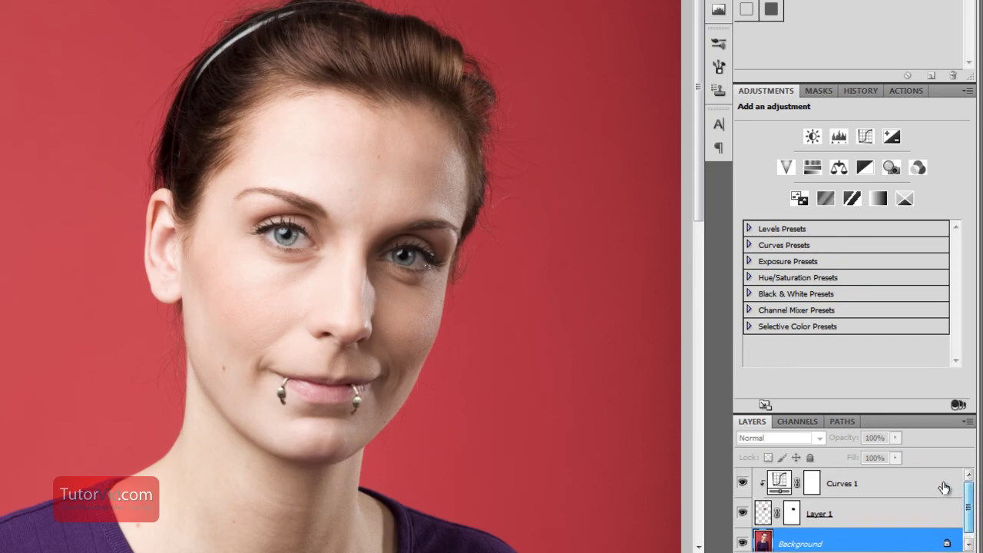
click(883, 512)
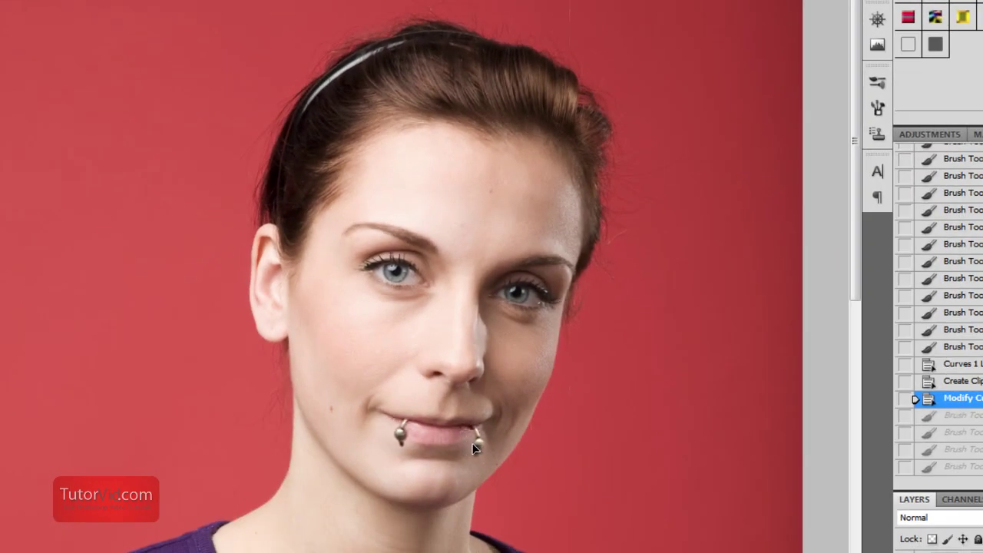
drag(474, 448, 471, 444)
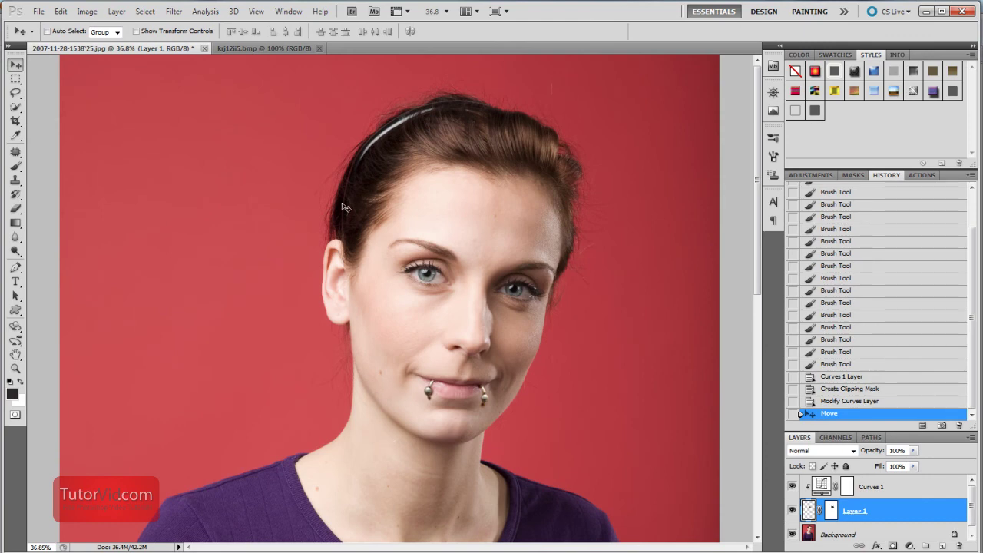
key(ctrl+minus)
key(ctrl+minus)
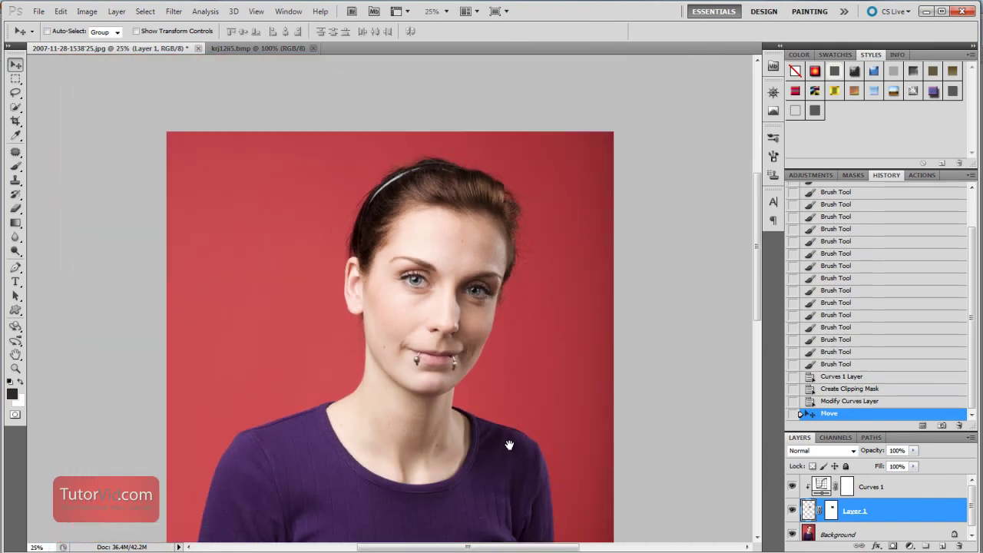
drag(507, 459, 527, 398)
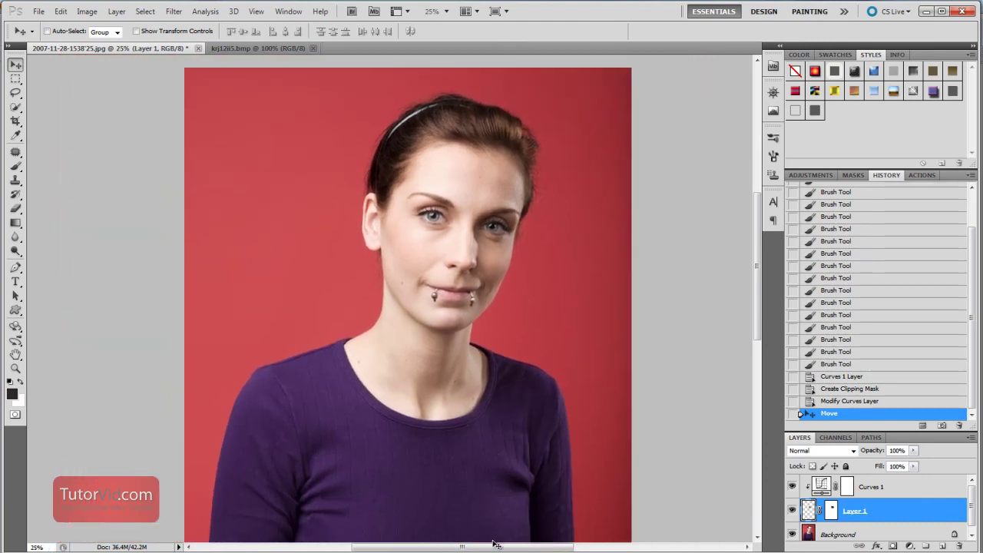